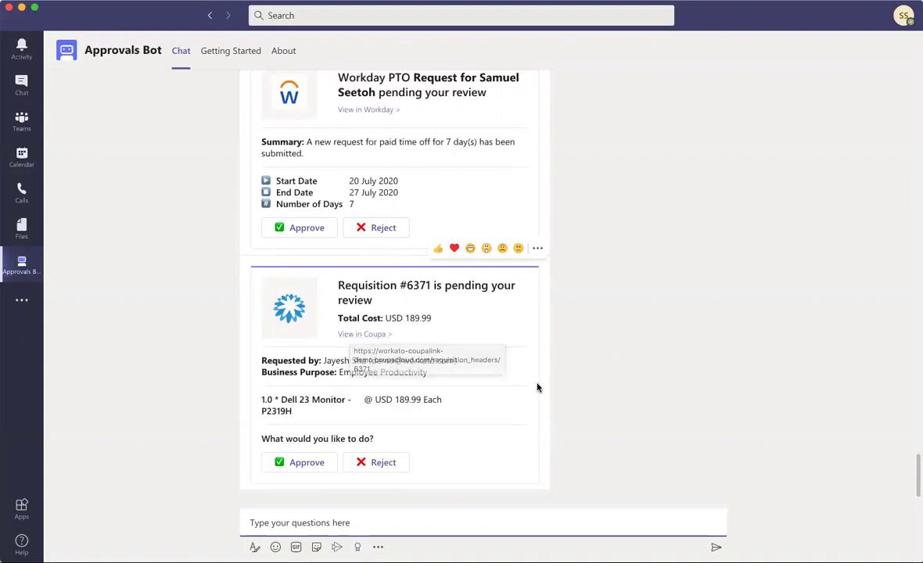
# Start rejecting Requisition #6371, then cancel the Reason dialog without giving a reason
pyautogui.click(378, 465)
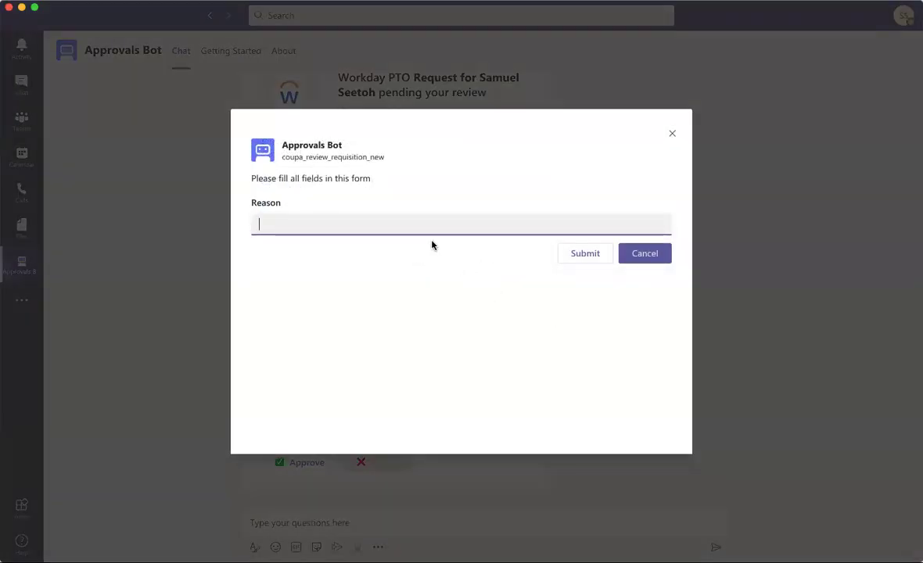
pyautogui.click(661, 258)
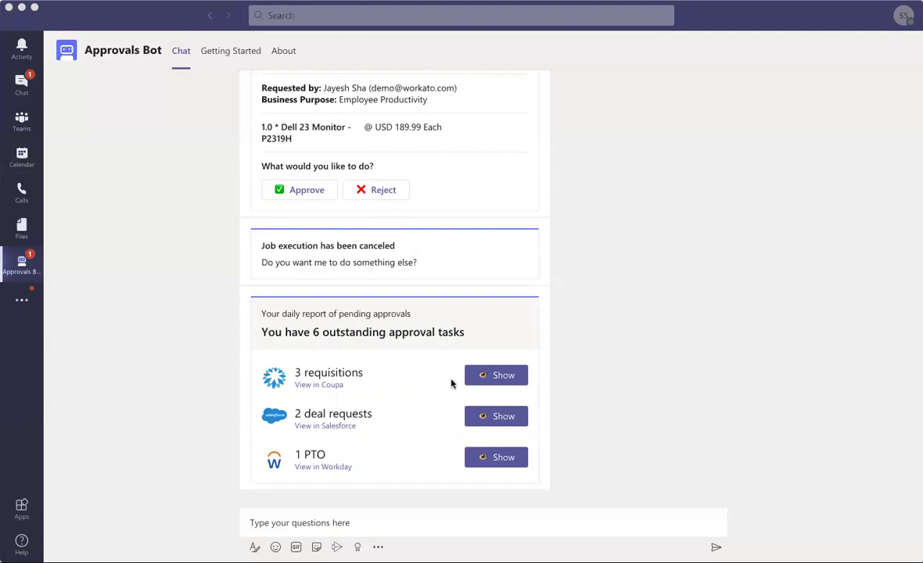
# Show the 3 pending Coupa requisitions and step past Req #6369 and #6370 to Req #6371
pyautogui.click(493, 379)
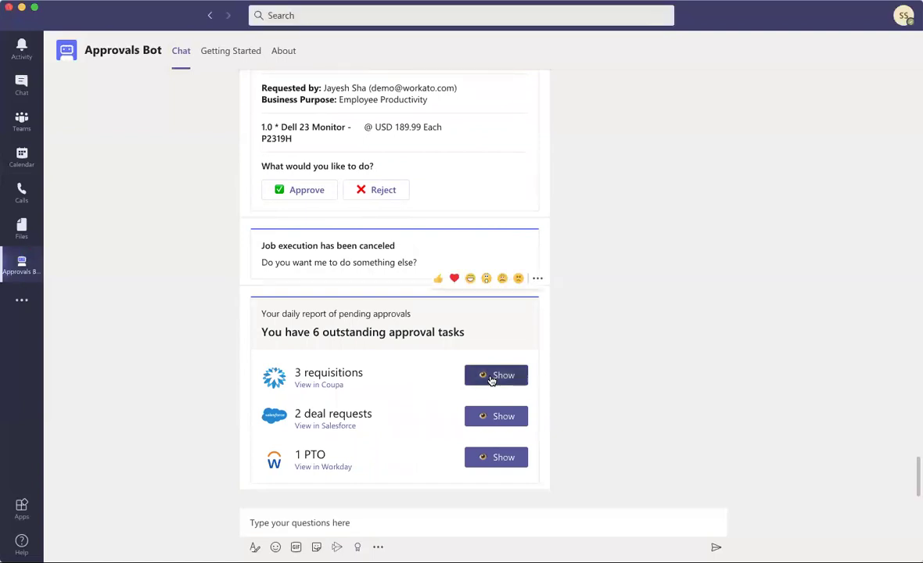
pyautogui.click(488, 378)
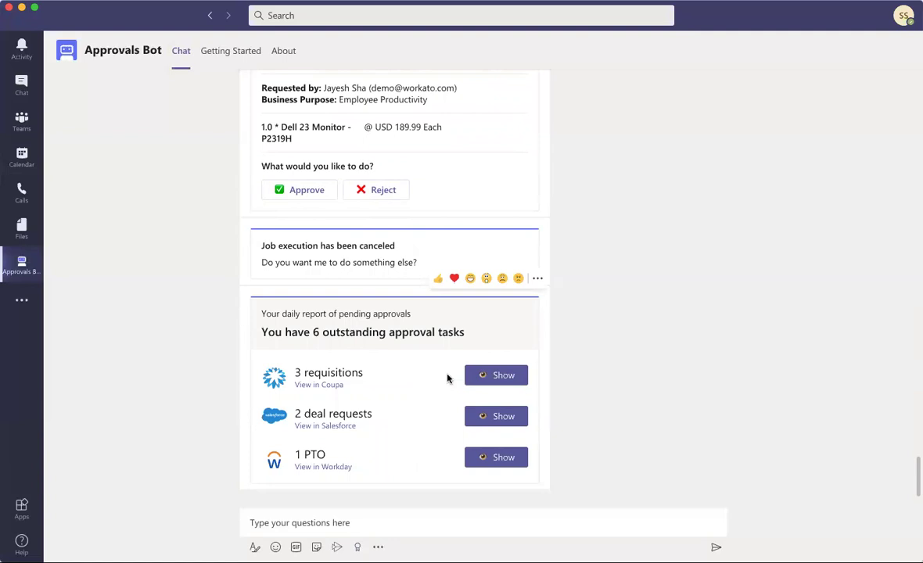
pyautogui.click(488, 376)
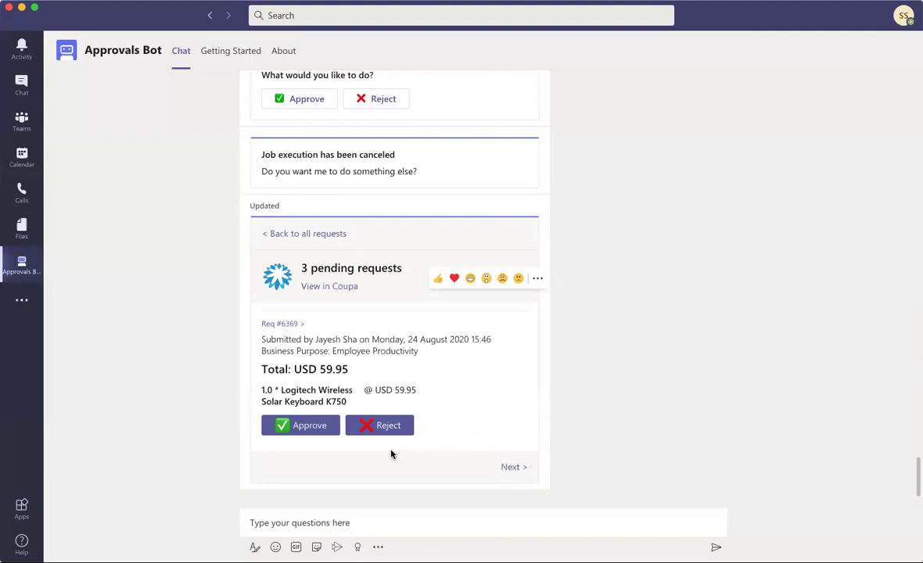
pyautogui.click(366, 426)
pyautogui.click(317, 432)
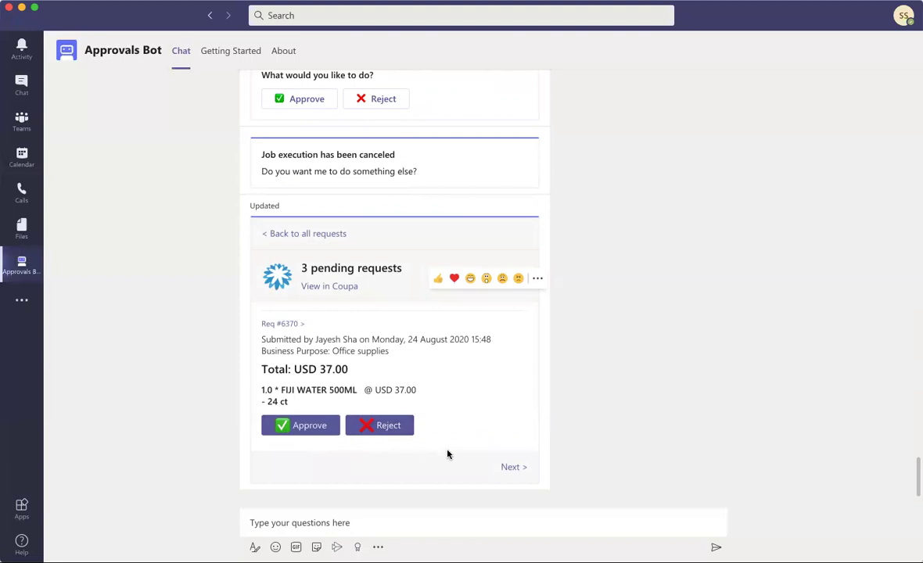
pyautogui.click(518, 468)
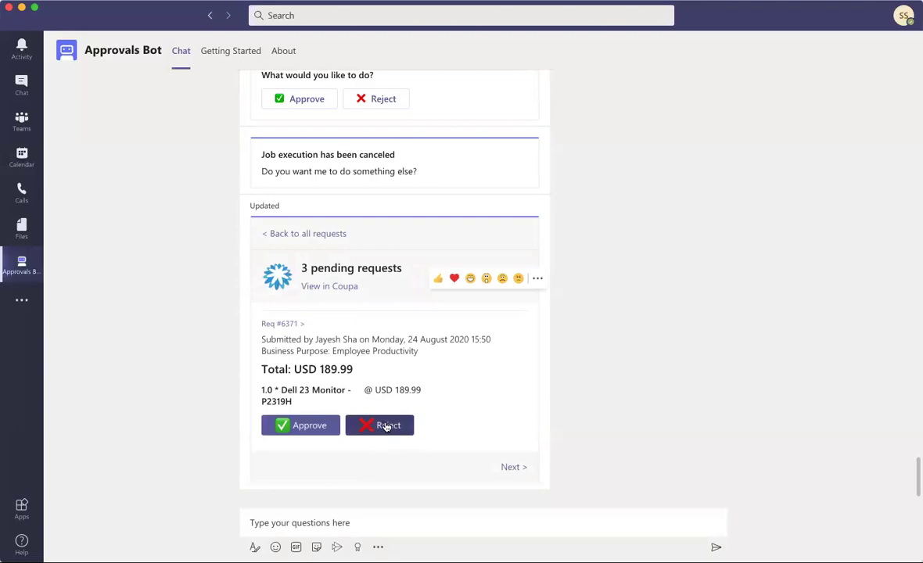
# Reject Req #6371 for the Dell monitor with the reason 'Needs discussion'
pyautogui.click(386, 427)
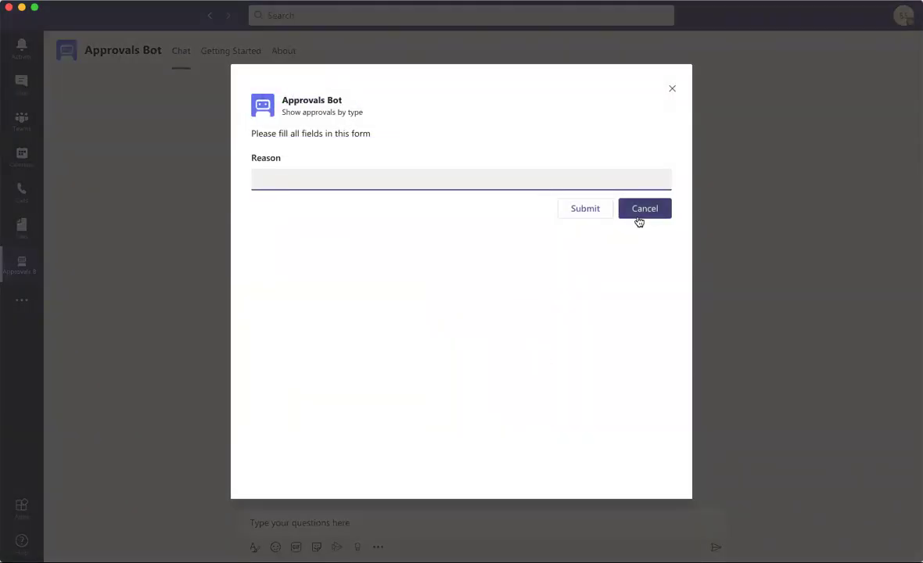
pyautogui.write('Needs di')
pyautogui.write('scussion')
pyautogui.click(577, 206)
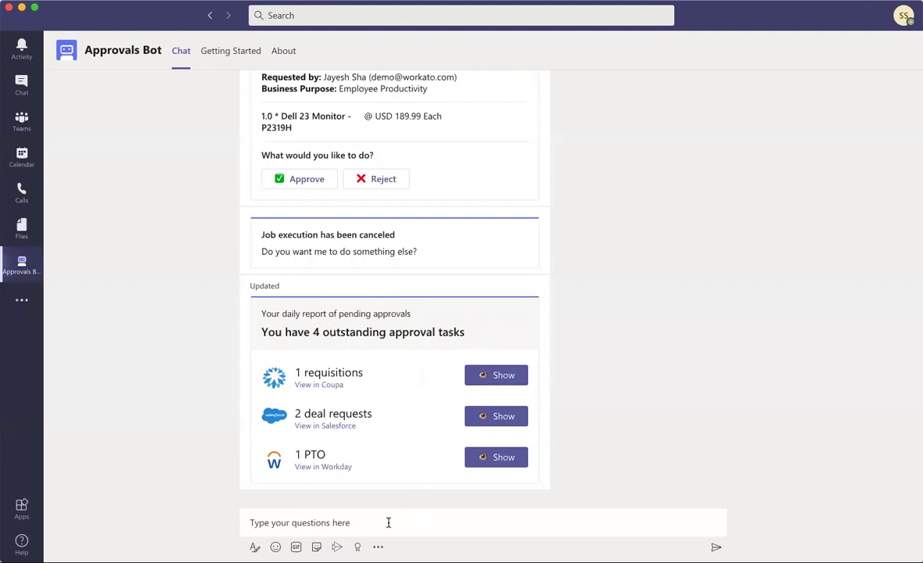
# Send the message 'help' to the Approvals Bot
pyautogui.click(388, 523)
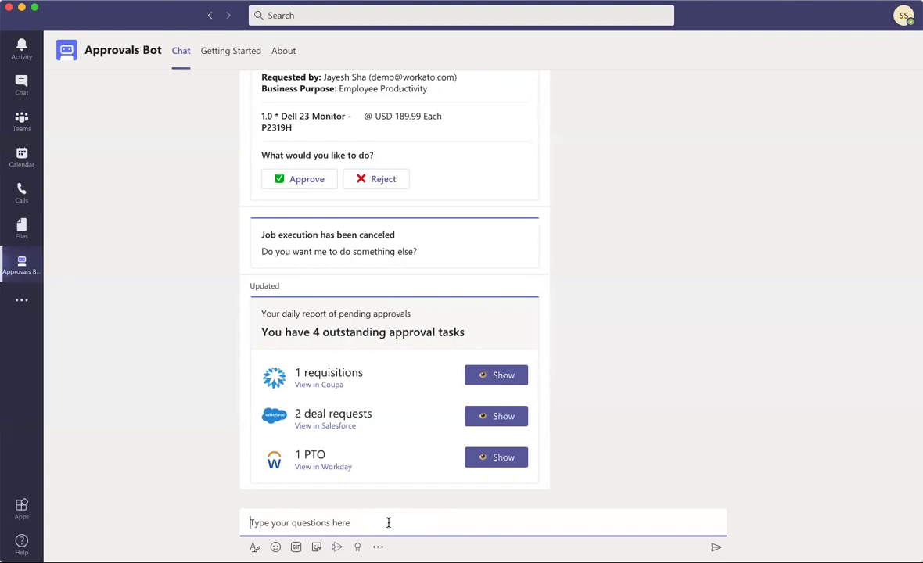
pyautogui.write('help')
pyautogui.press('Return')
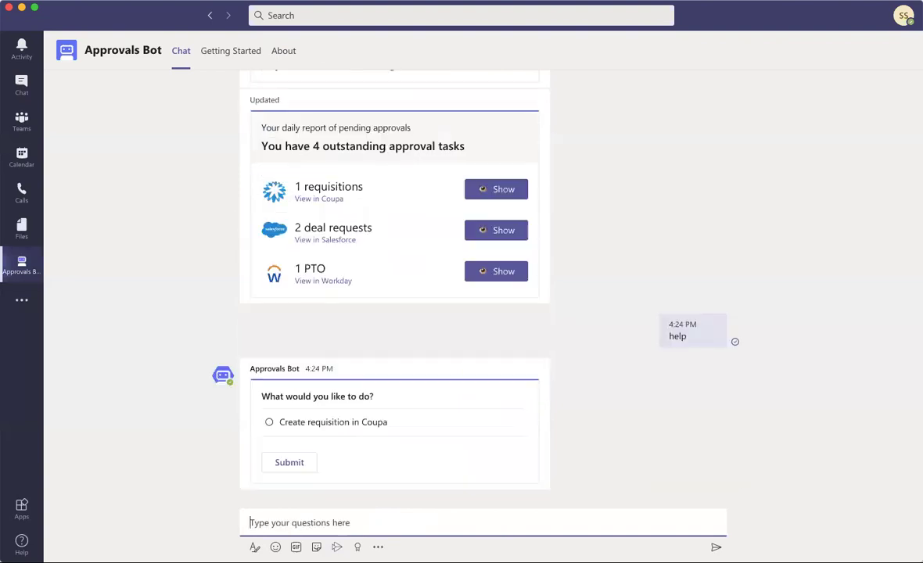
# Start a Coupa requisition with item name Duct tape and quantity 10
pyautogui.click(406, 422)
pyautogui.click(301, 462)
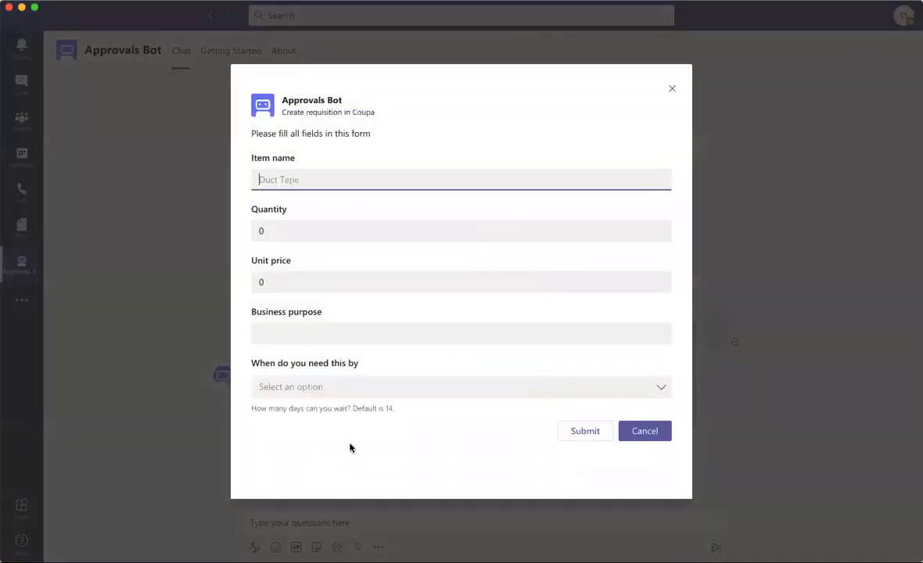
pyautogui.write('Duct tape')
pyautogui.press('Tab')
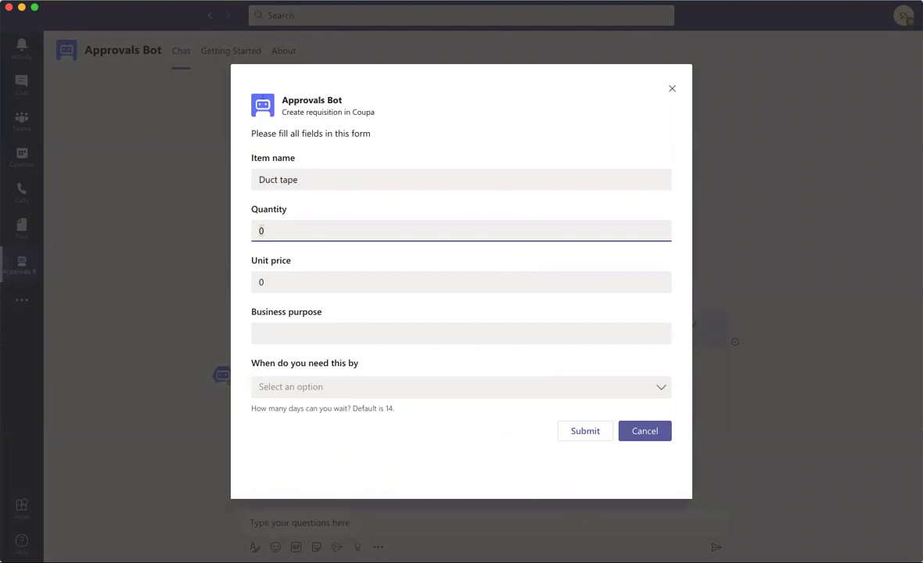
pyautogui.write('10')
pyautogui.press('Tab')
# Set unit price 1.99, business purpose Office Supplies, needed within 14 days, and submit
pyautogui.write('1.9')
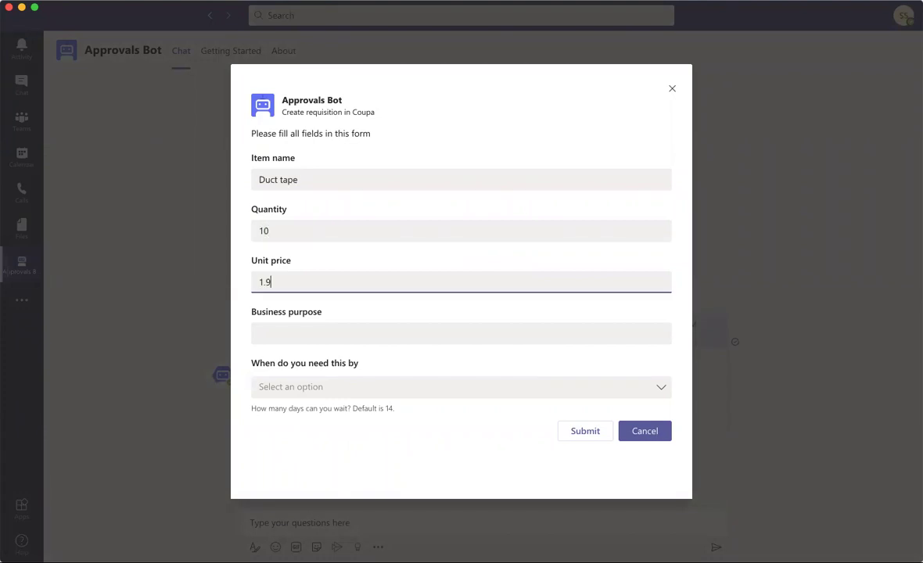
pyautogui.write('9')
pyautogui.press('Tab')
pyautogui.write('Of')
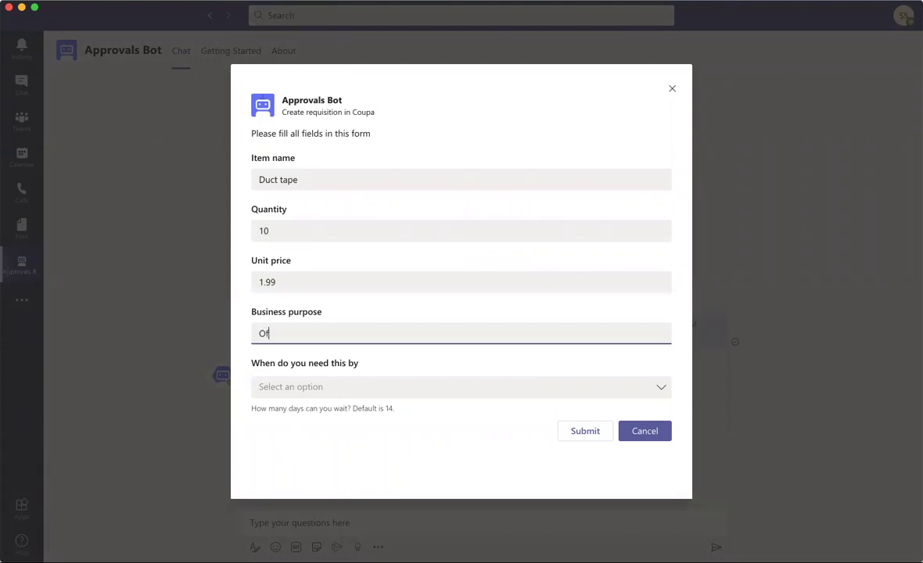
pyautogui.write('fice Supplies')
pyautogui.press('Tab')
pyautogui.press('space')
pyautogui.press('Return')
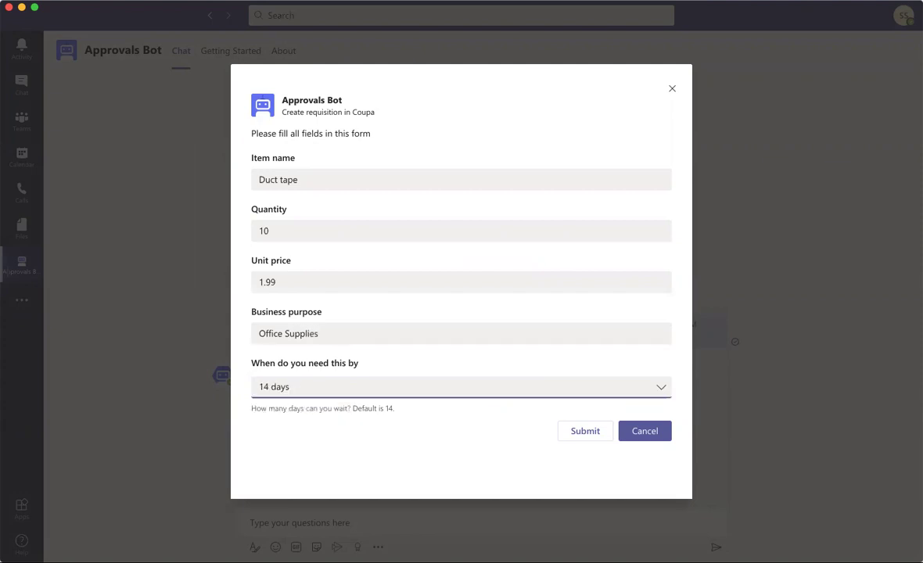
pyautogui.click(583, 433)
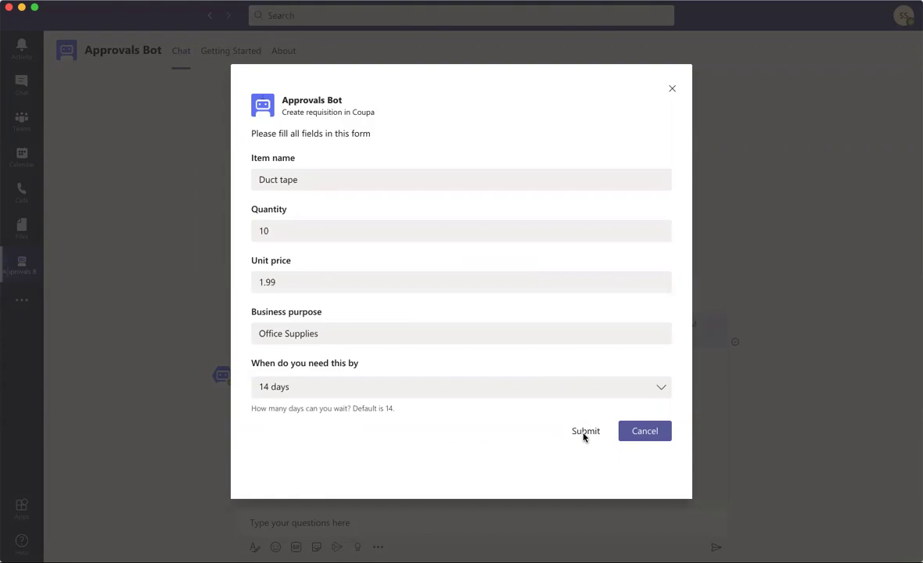